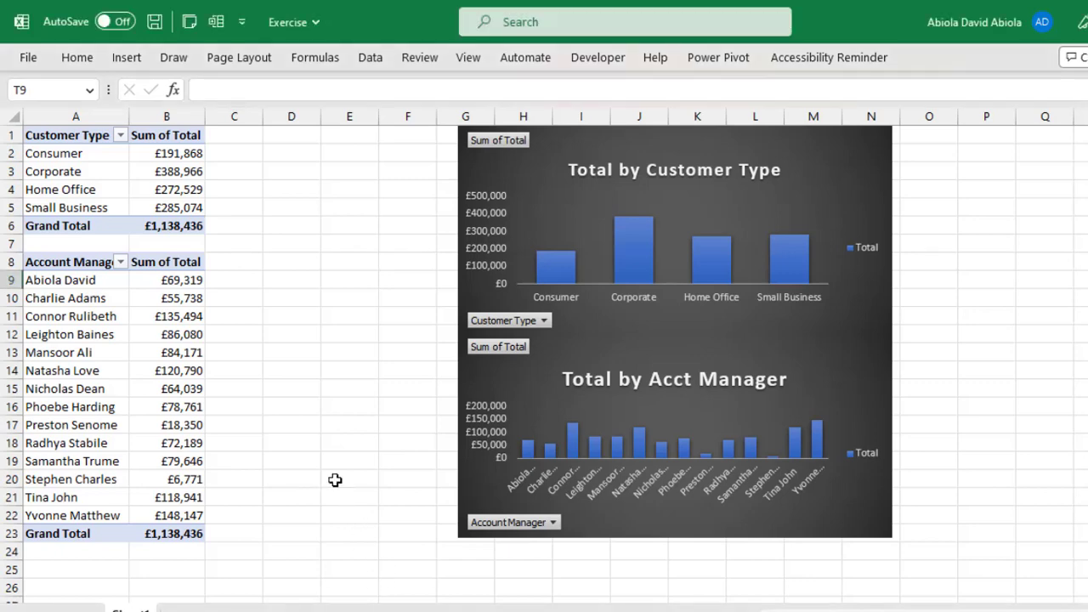
- Inspect Customer Type and Account Manager totals, including Corporate and Home Office
click(305, 445)
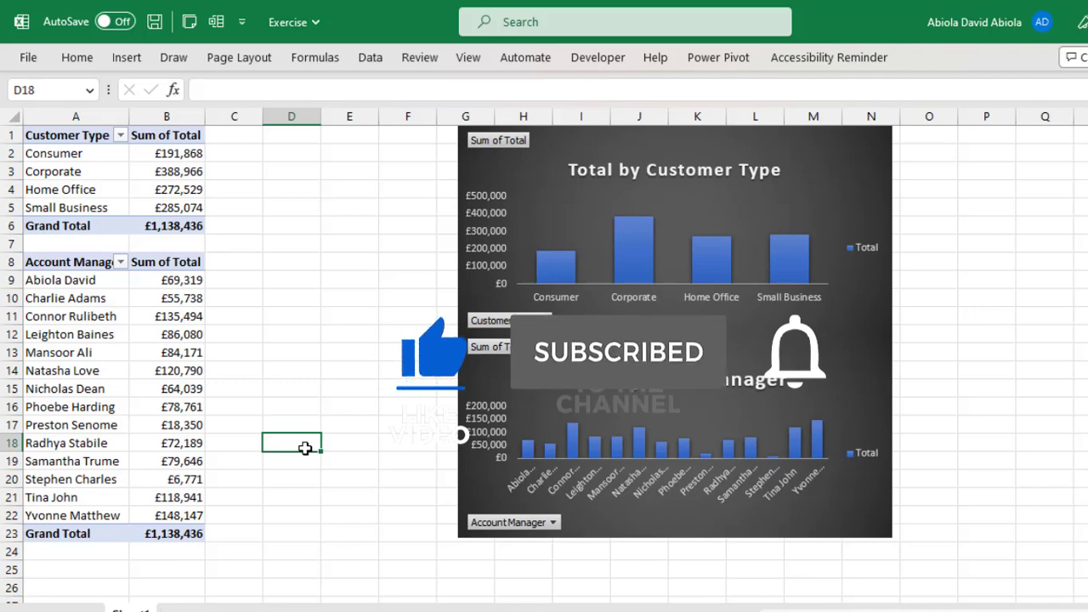
click(190, 172)
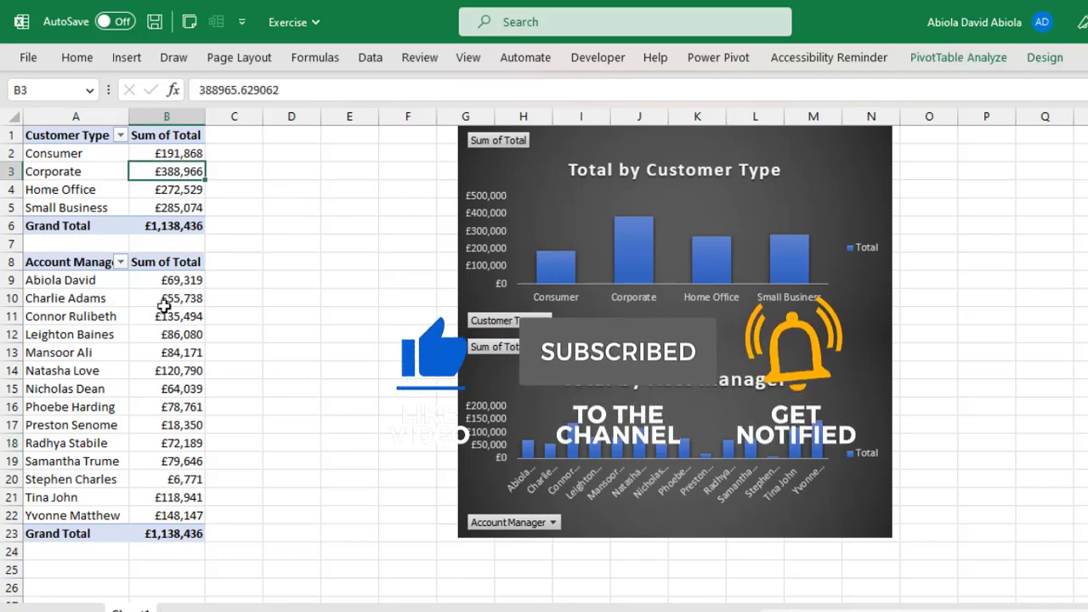
click(160, 343)
click(138, 167)
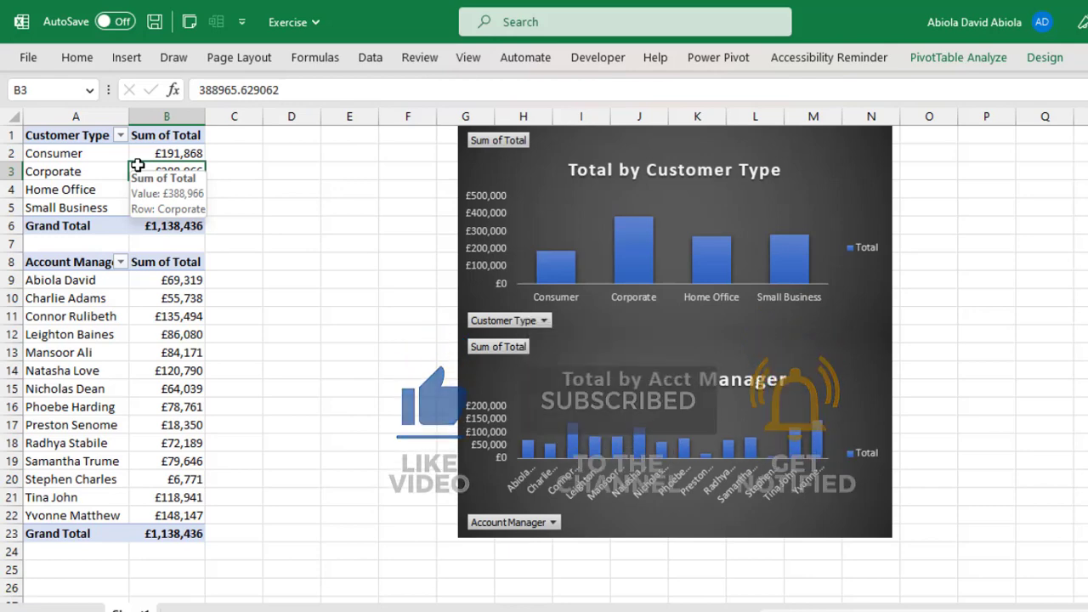
click(100, 162)
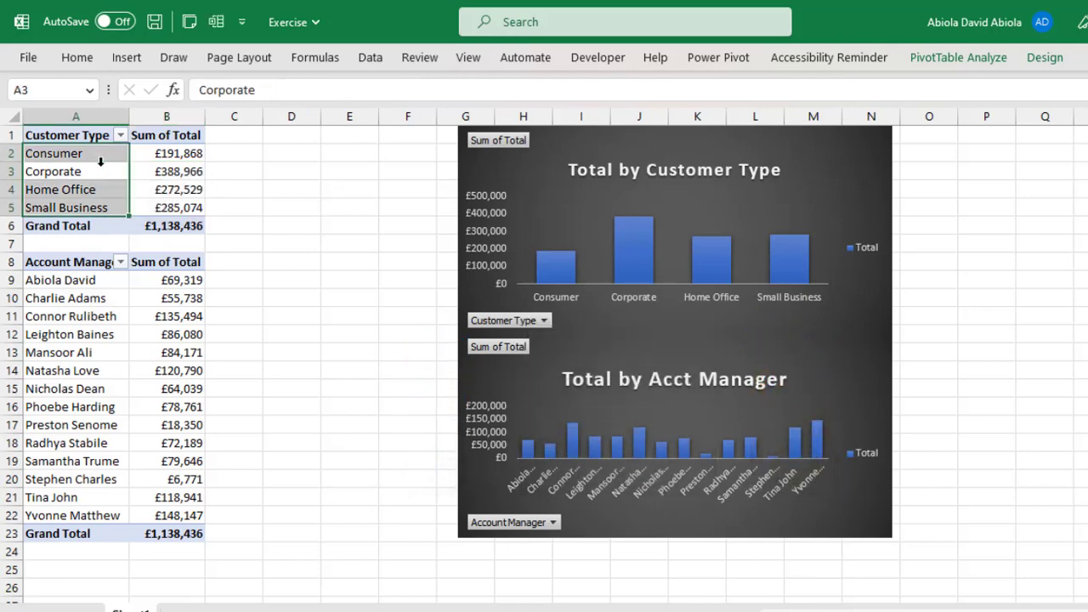
click(146, 318)
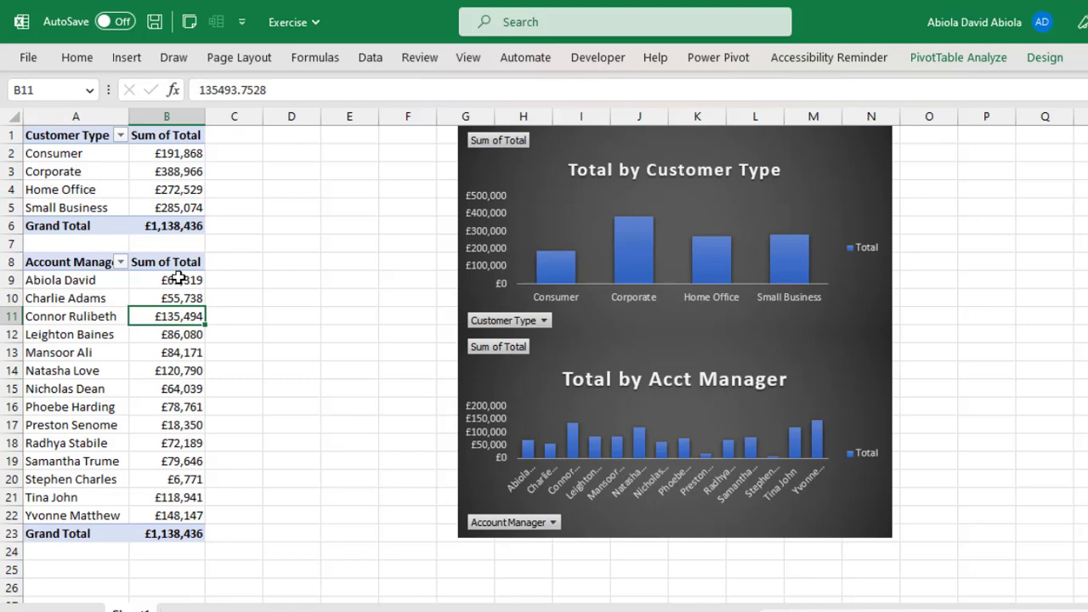
click(70, 279)
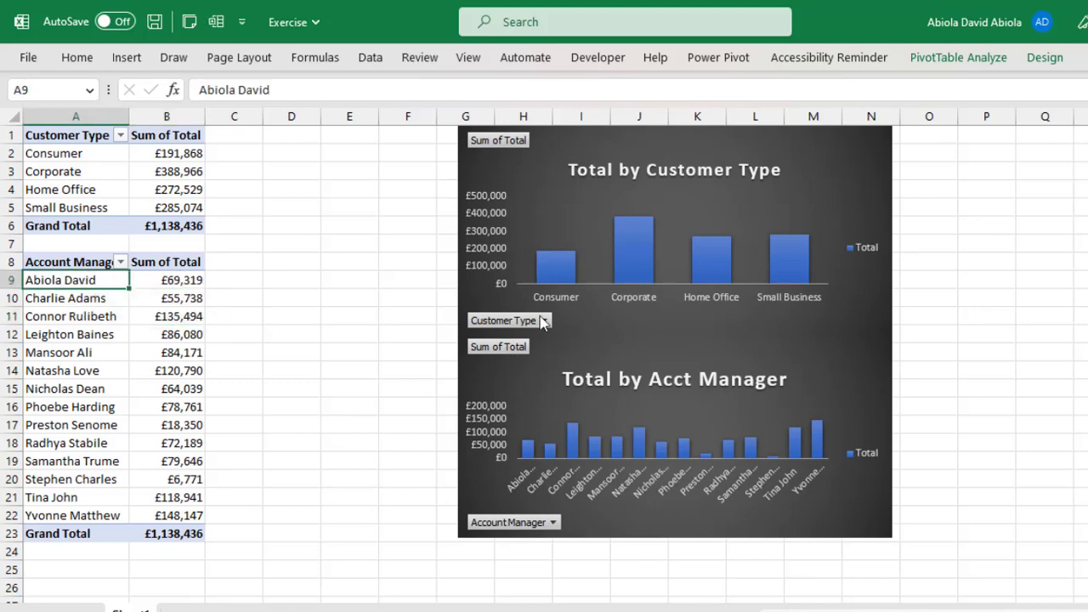
click(174, 191)
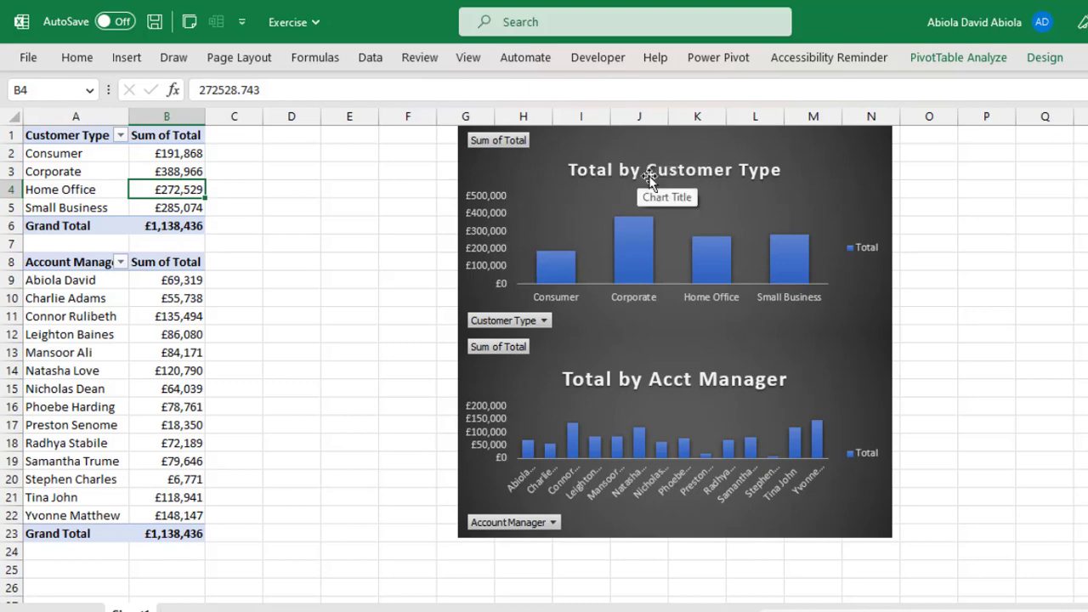
- Check more account manager totals, ending on the Corporate total in the Customer Type table
click(156, 347)
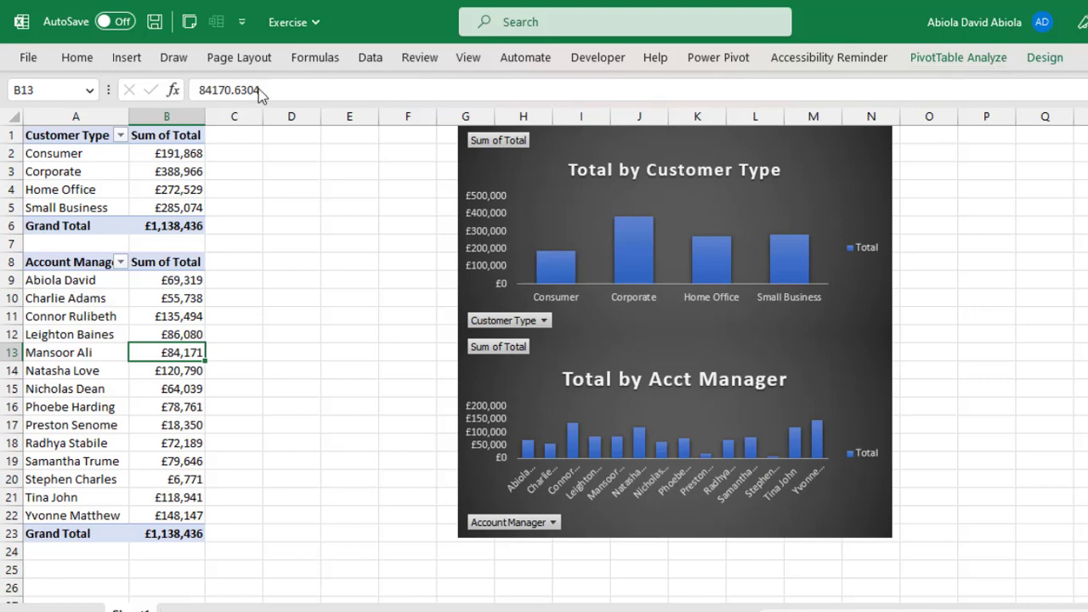
click(150, 182)
click(156, 363)
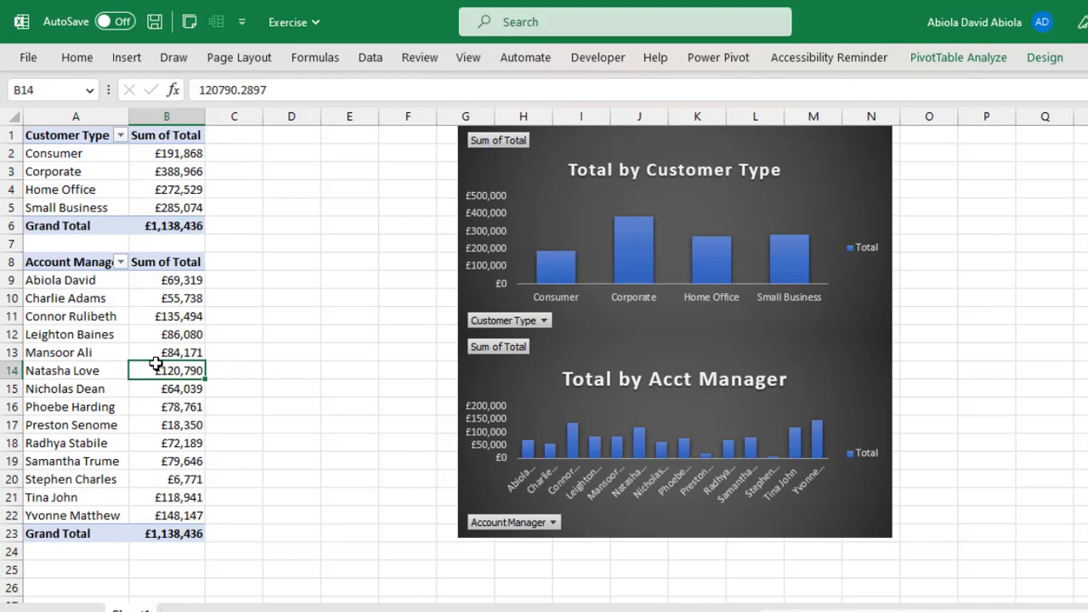
click(170, 189)
click(174, 387)
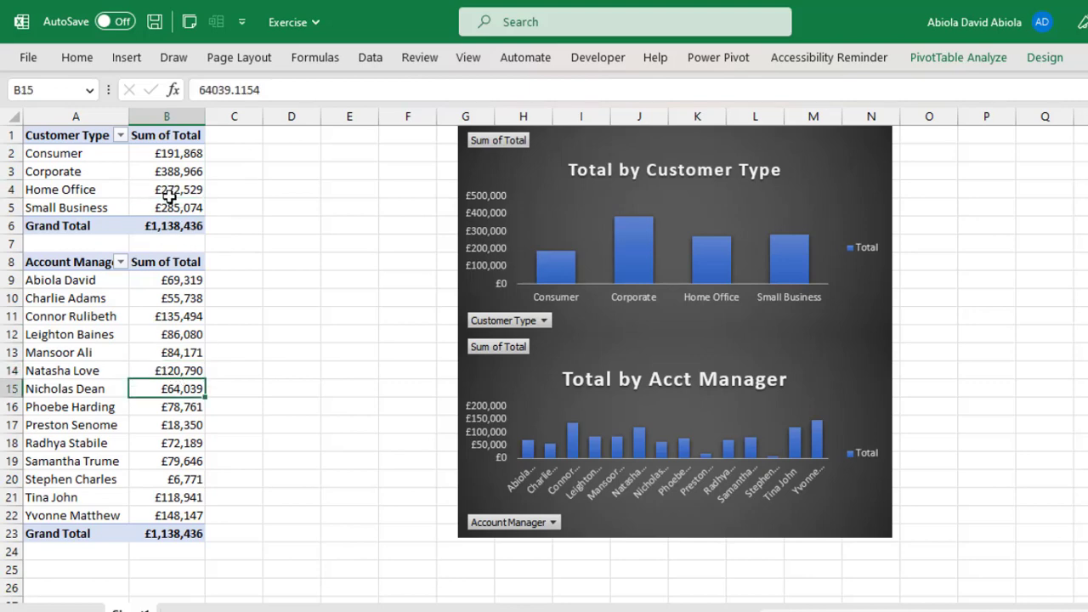
click(157, 172)
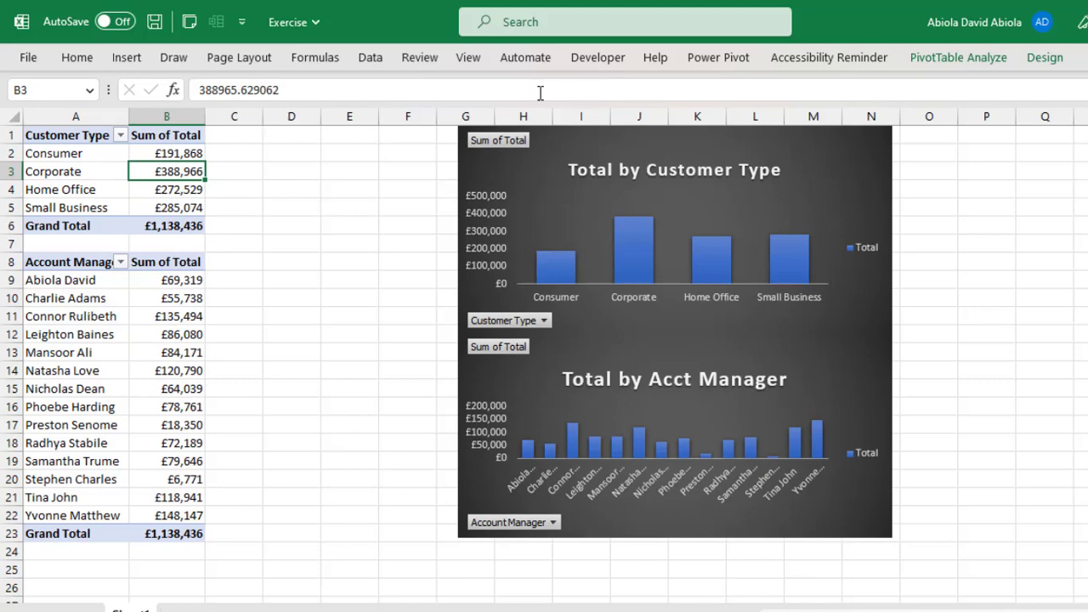
- Insert a timeline from PivotTable Analyze and choose the Order Date field for it
click(976, 57)
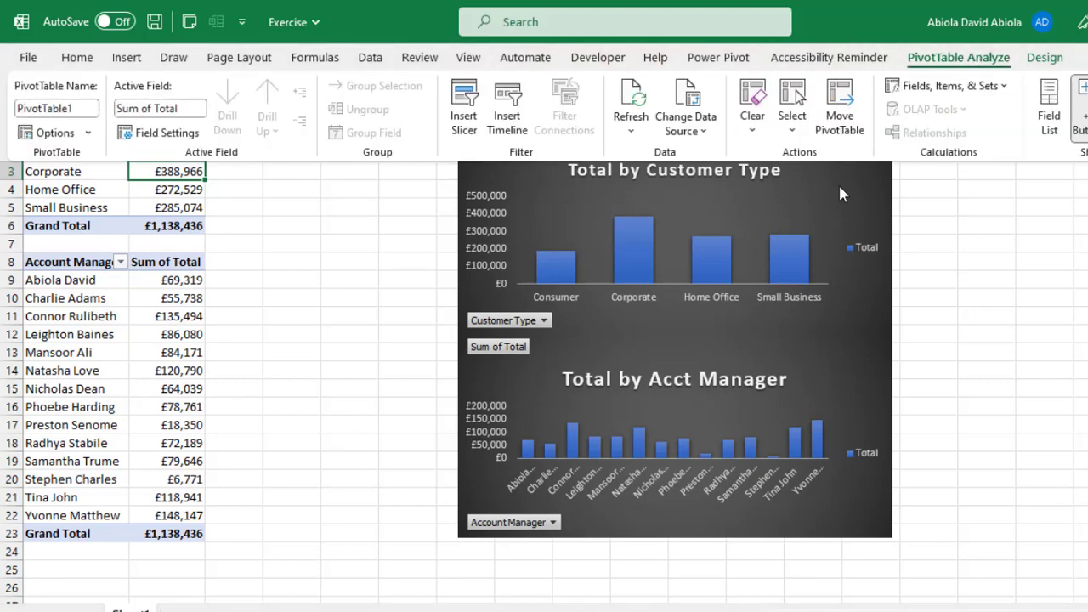
click(520, 118)
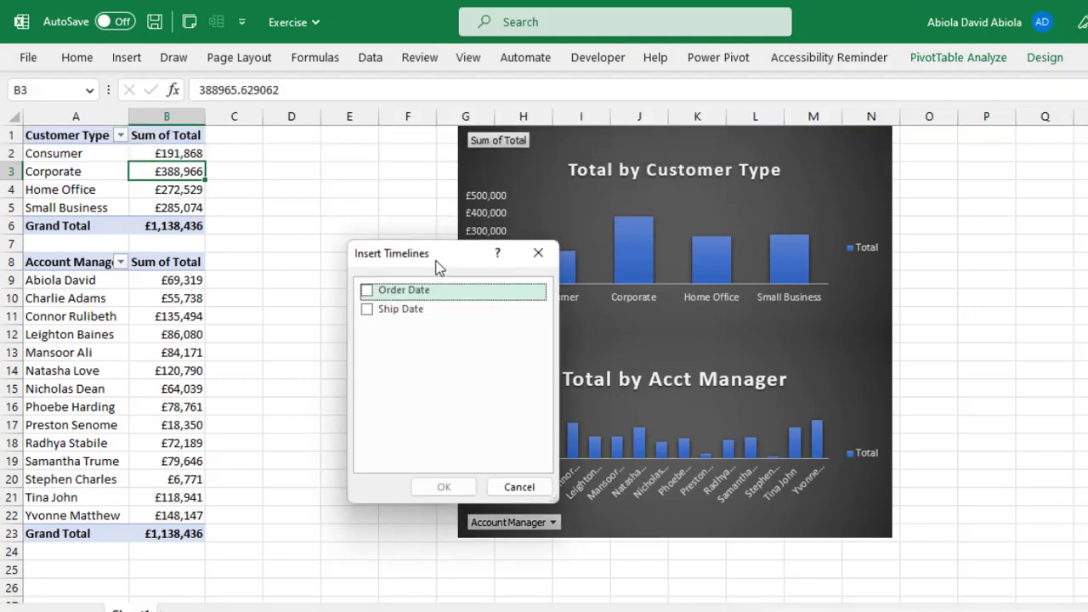
drag(435, 257, 366, 217)
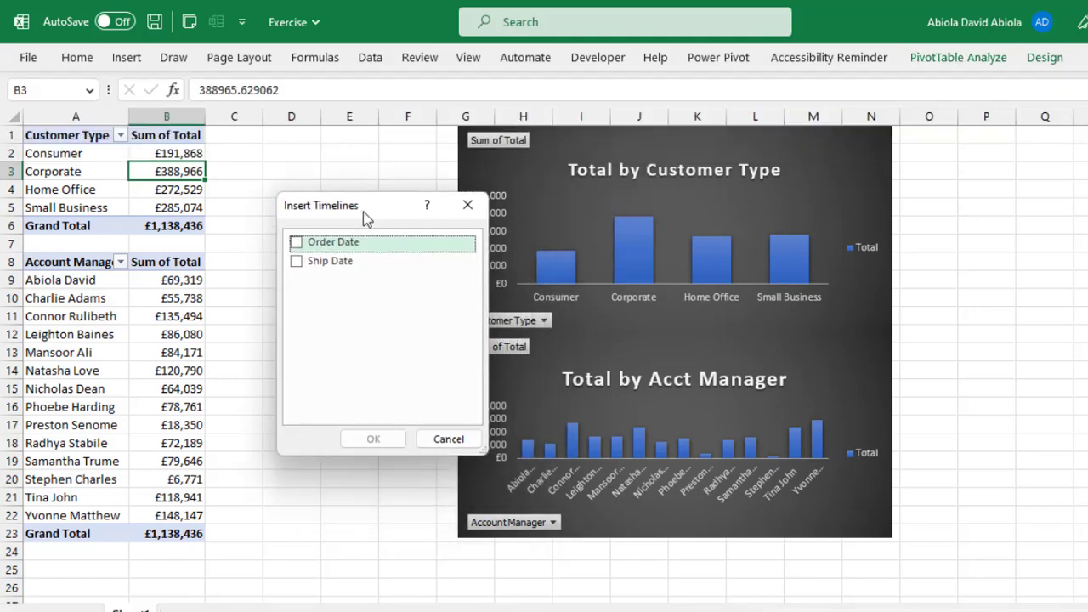
click(295, 244)
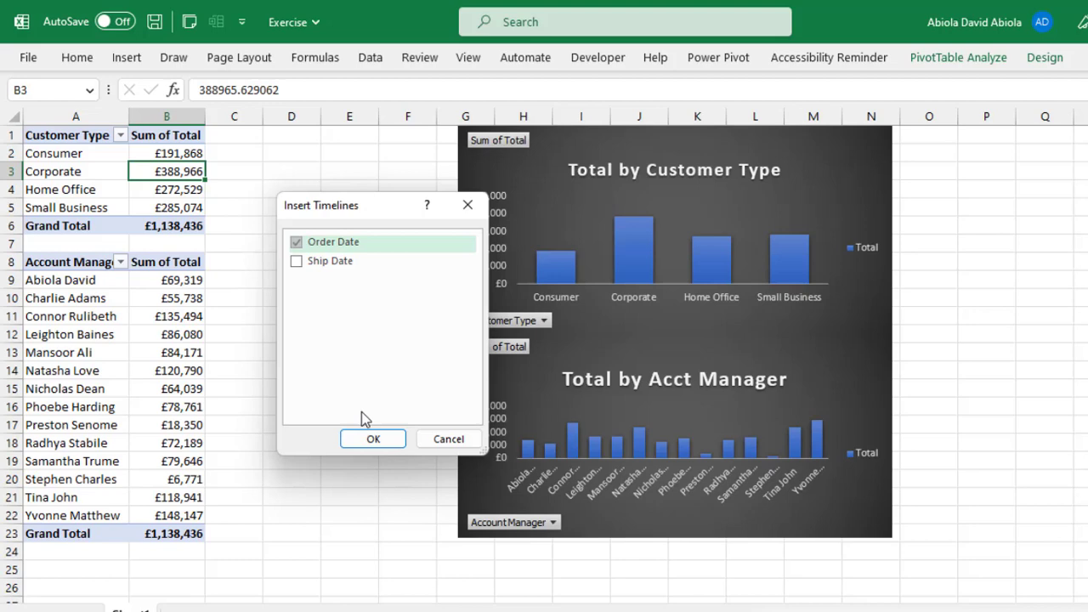
- Create the Order Date timeline, place it beside the pivot tables, and switch its time level to Years
click(372, 438)
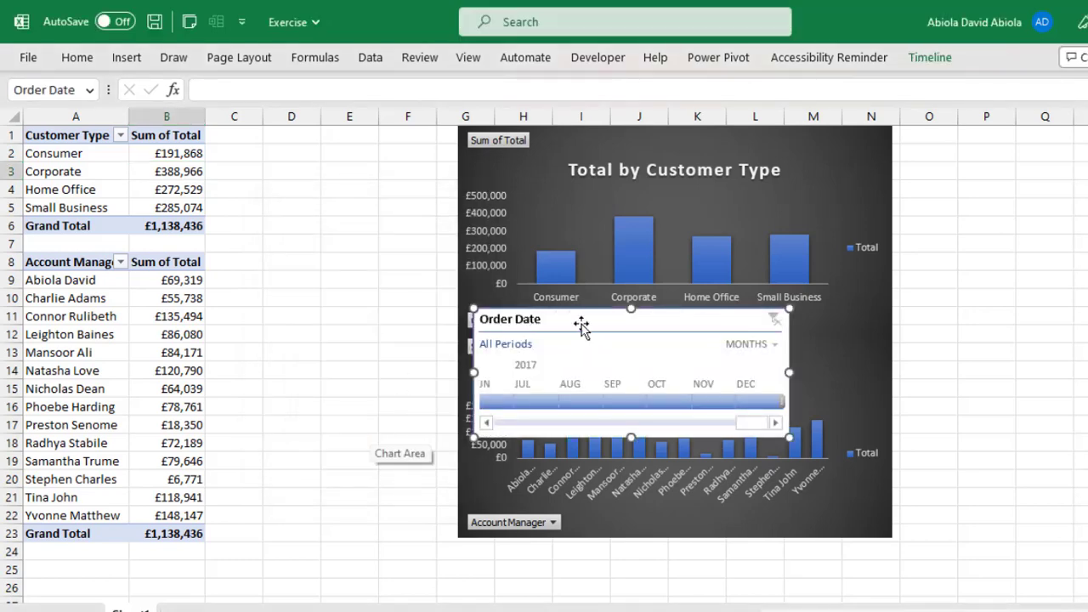
drag(582, 327, 320, 252)
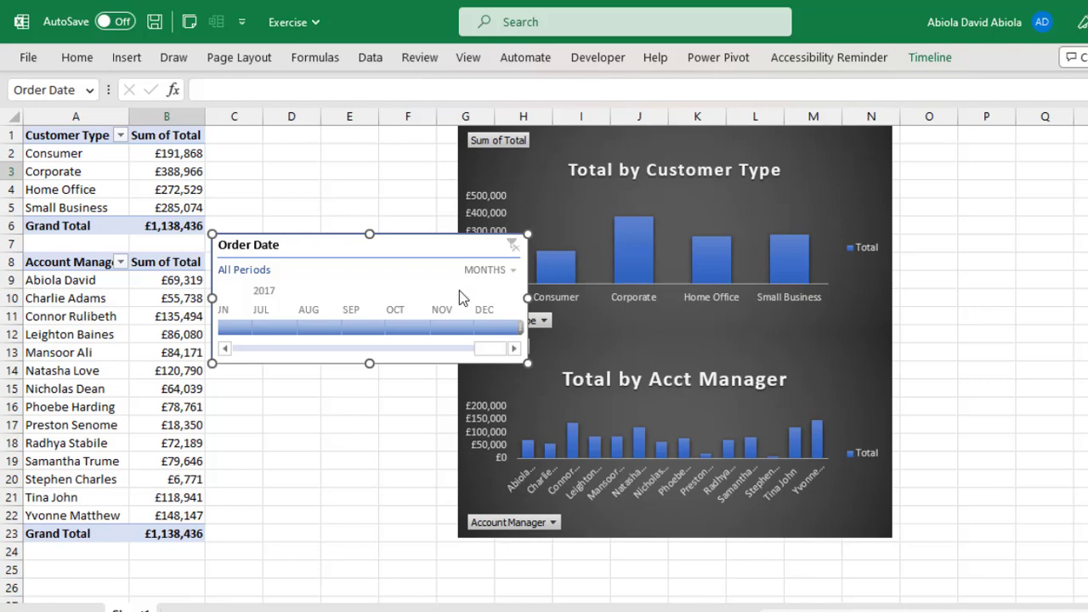
click(501, 270)
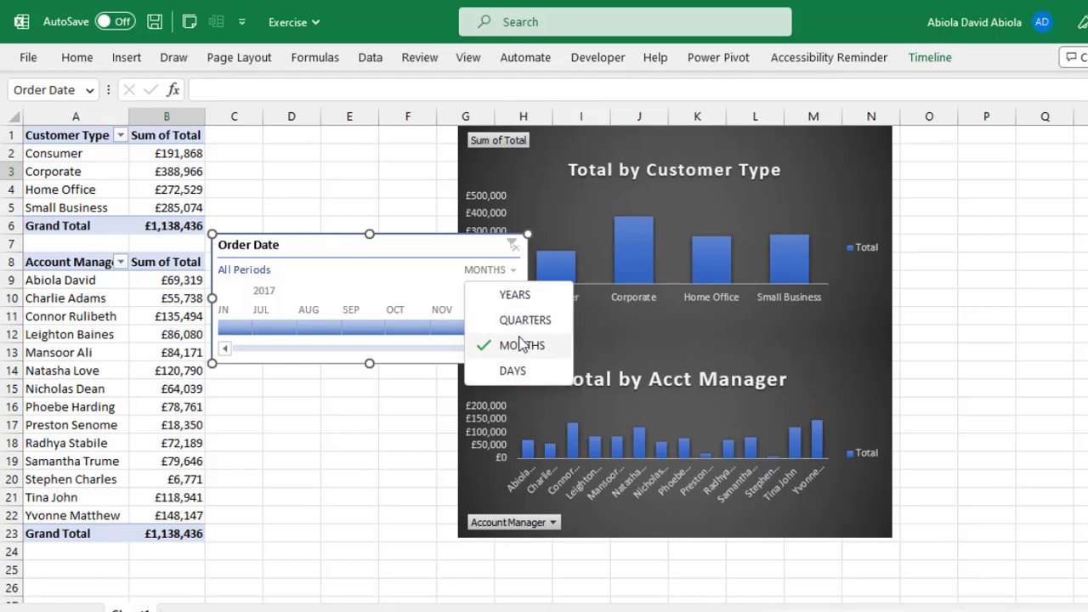
click(522, 295)
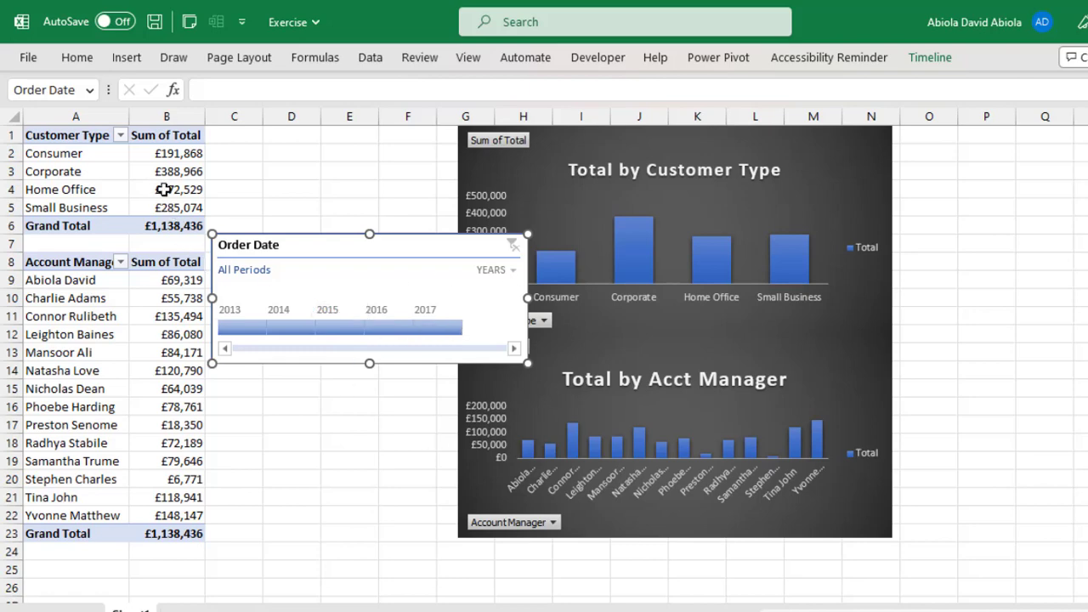
- Filter the timeline to 2015, then 2014, then 2013, confirming account manager totals stay unfiltered
mouse_move(153, 154)
click(334, 325)
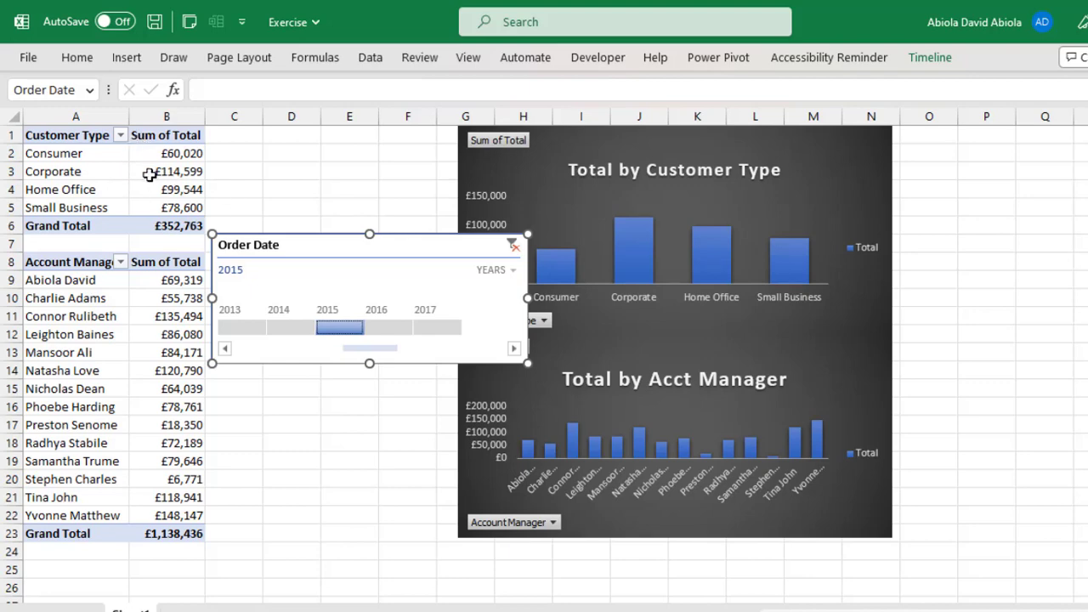
mouse_move(150, 173)
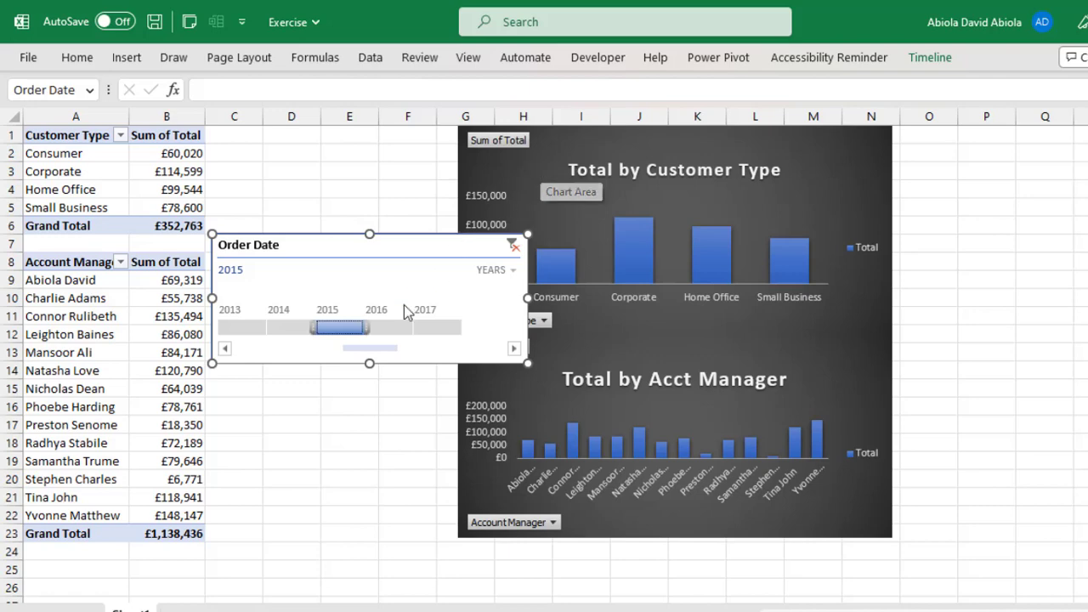
click(287, 326)
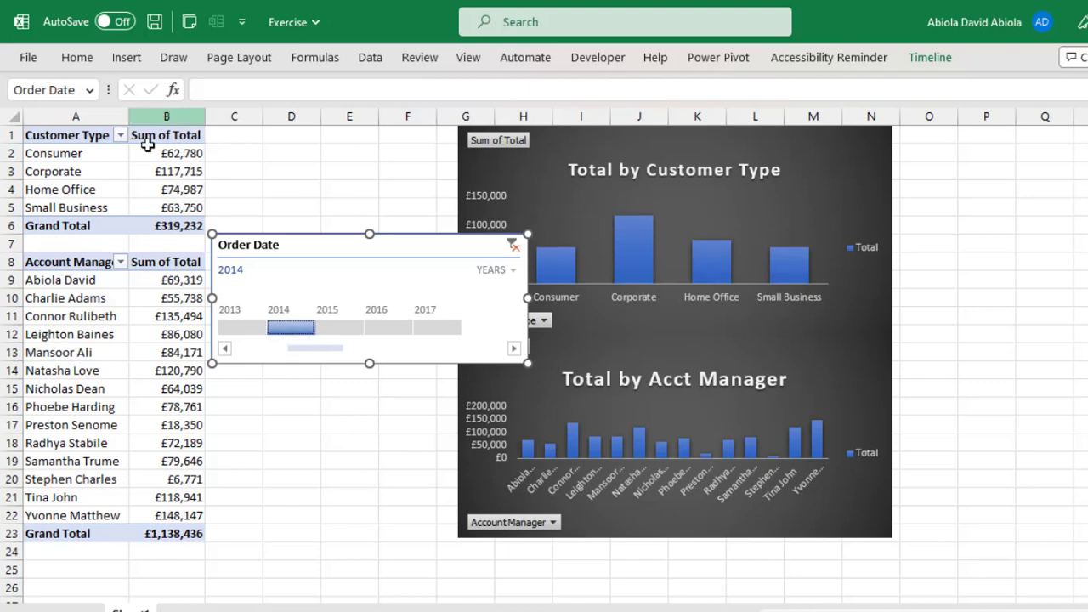
click(241, 328)
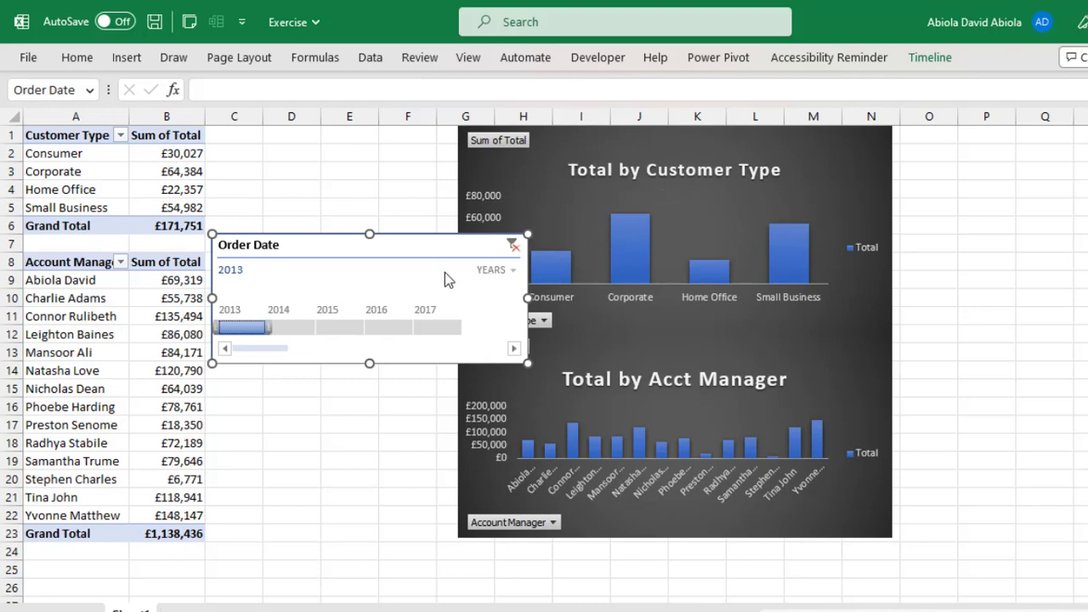
click(163, 298)
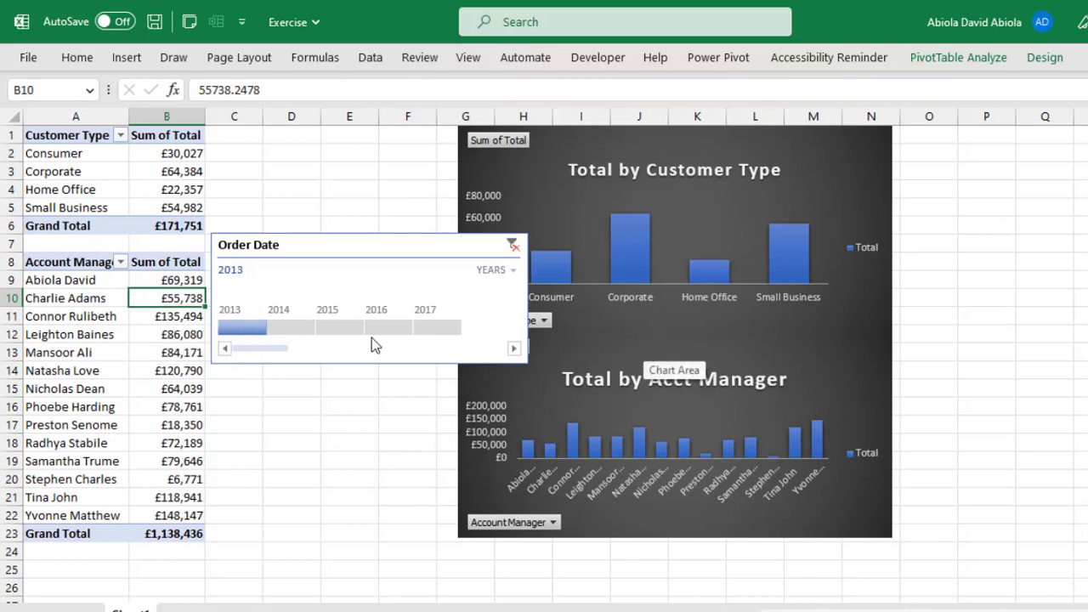
click(149, 350)
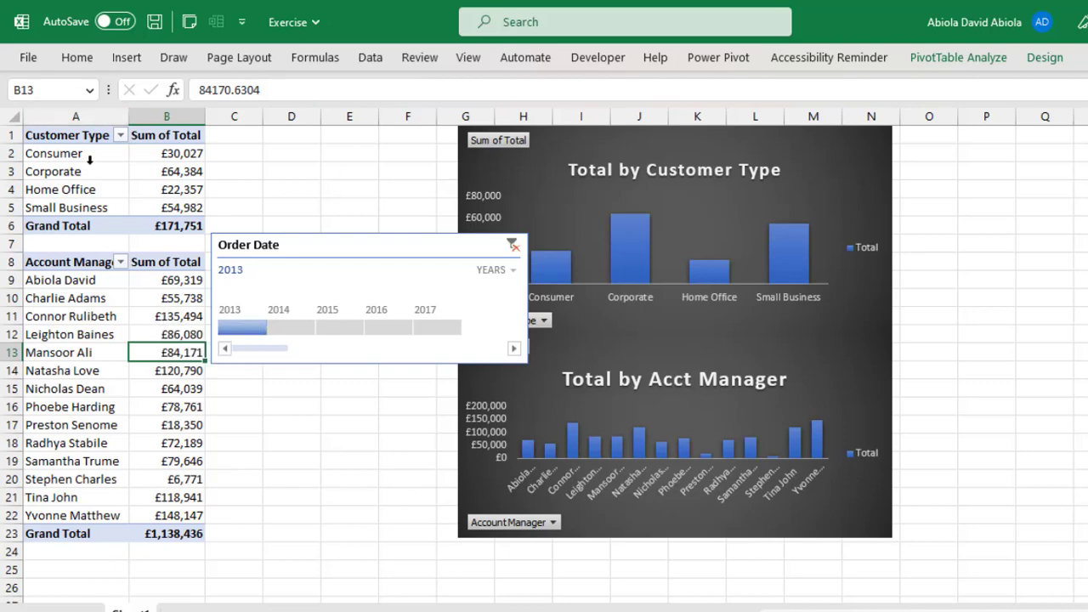
- Check the Corporate and an account manager total, then select the timeline and show its Timeline ribbon
click(167, 171)
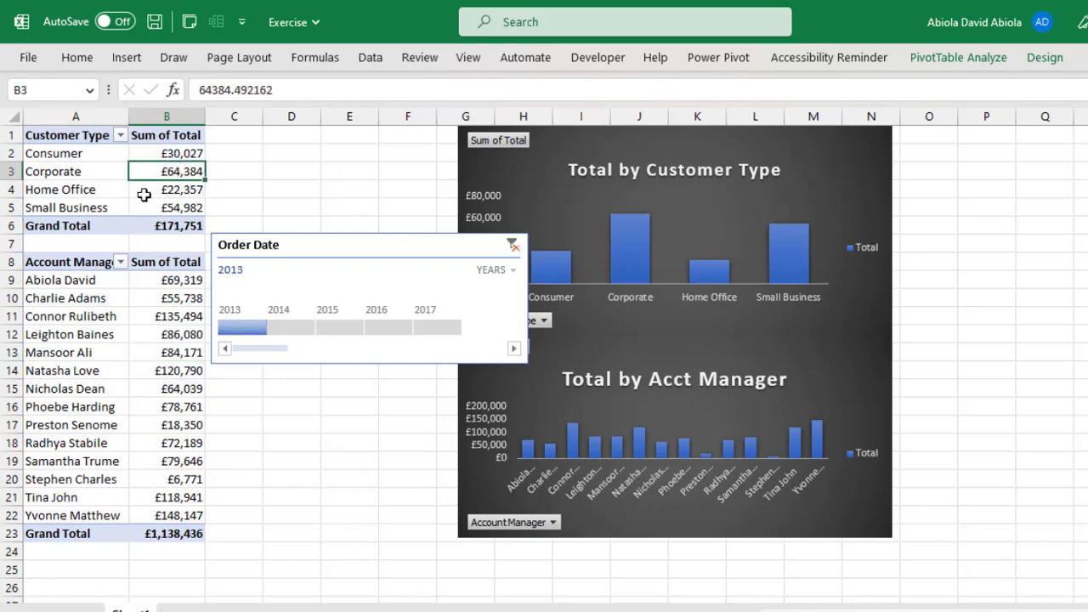
click(143, 334)
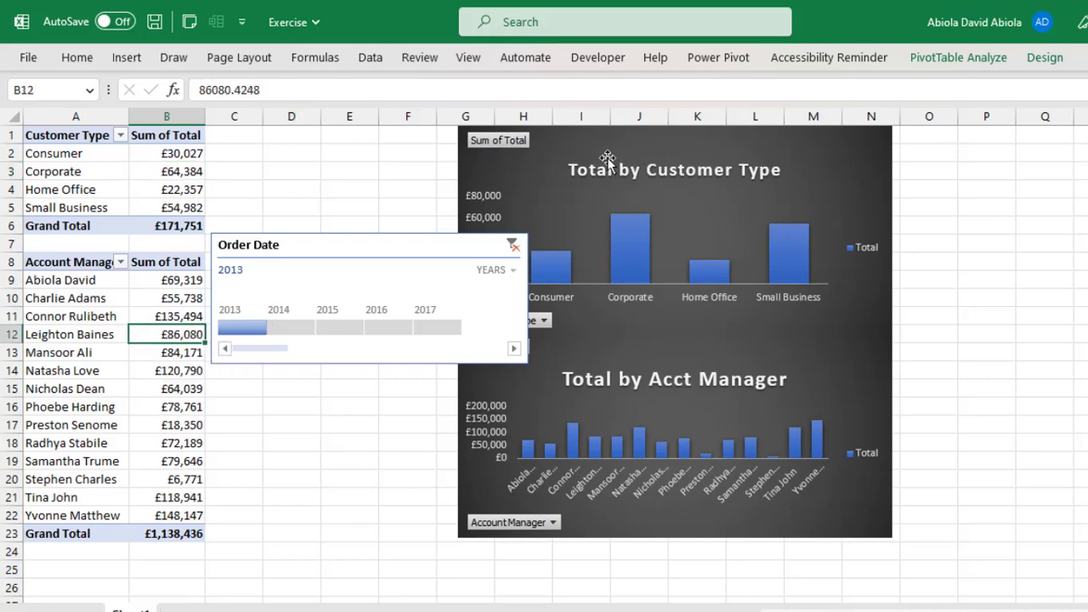
click(433, 246)
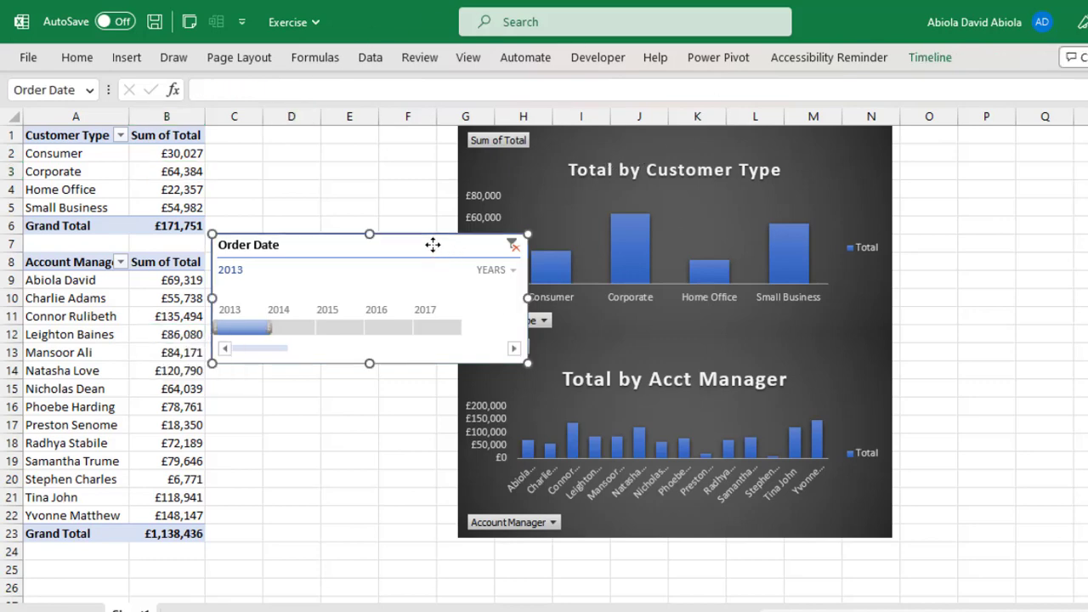
click(935, 59)
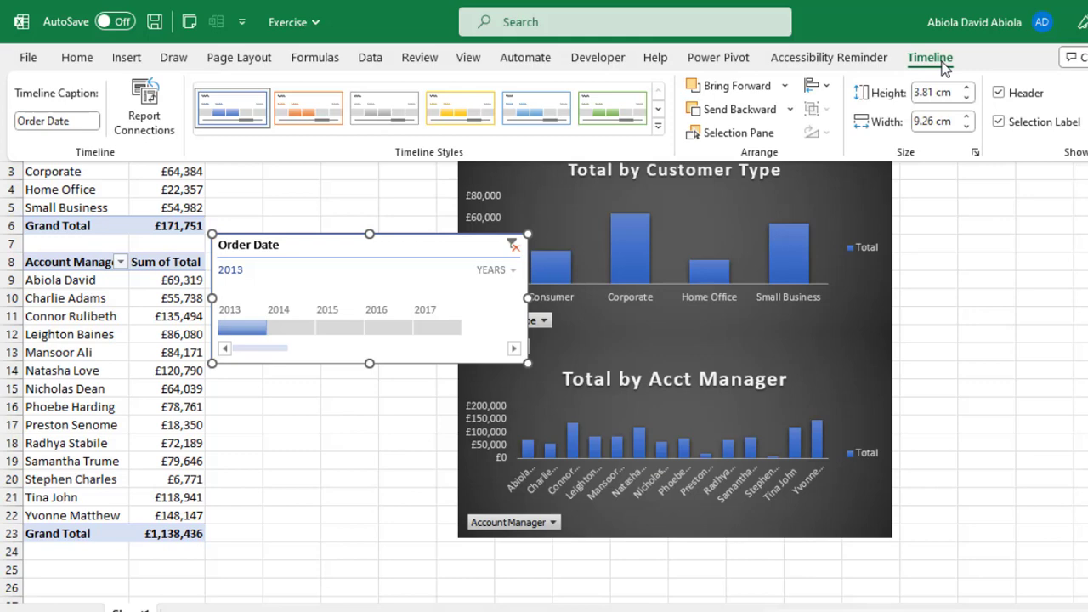
- Open Report Connections and tick PivotTable2, but close the window without applying
click(154, 121)
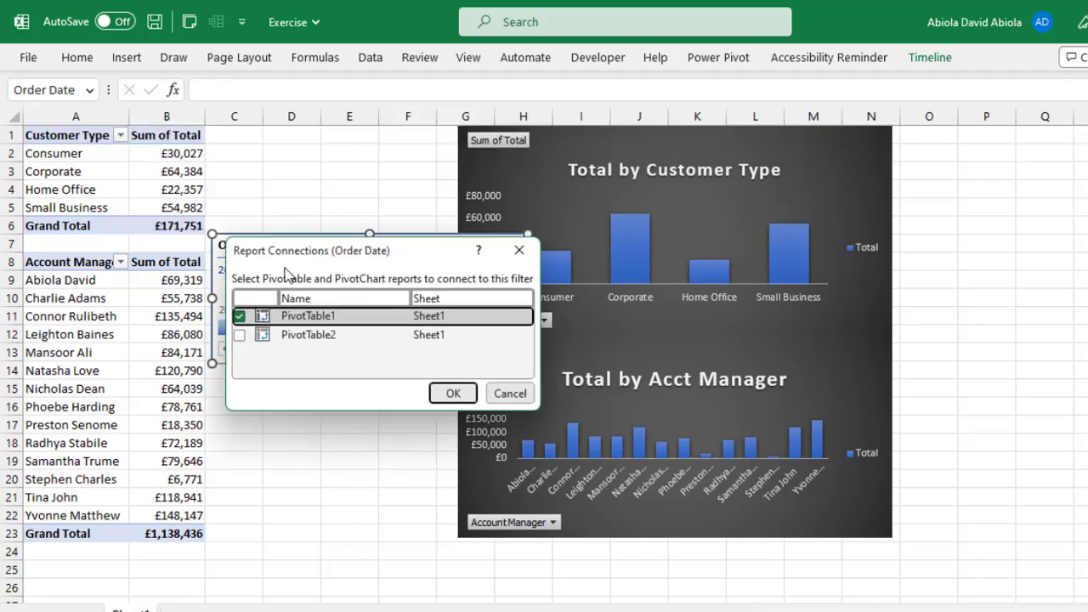
drag(390, 250, 400, 185)
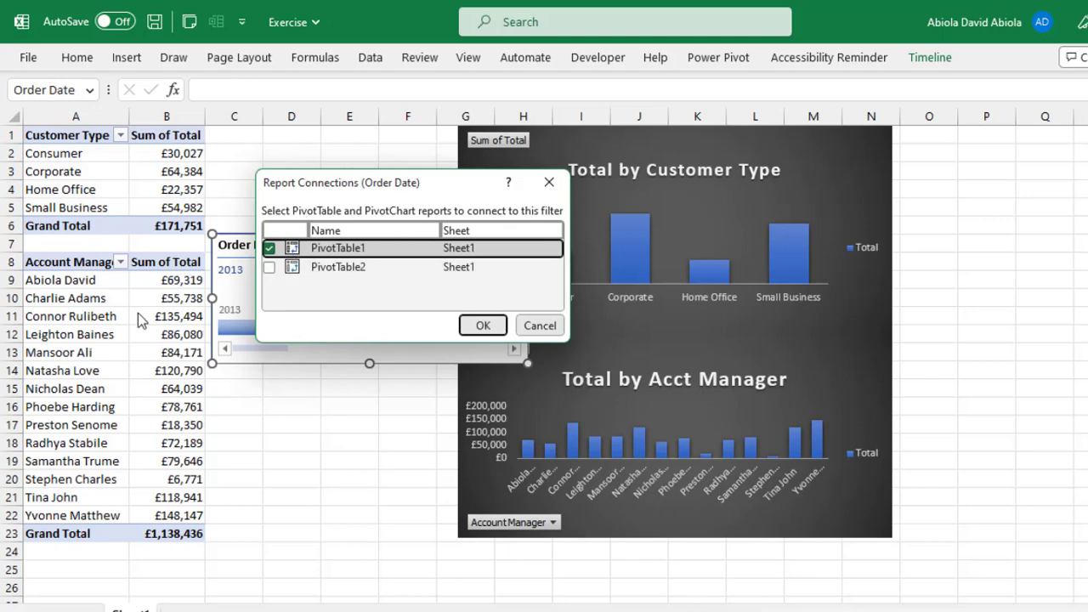
click(269, 268)
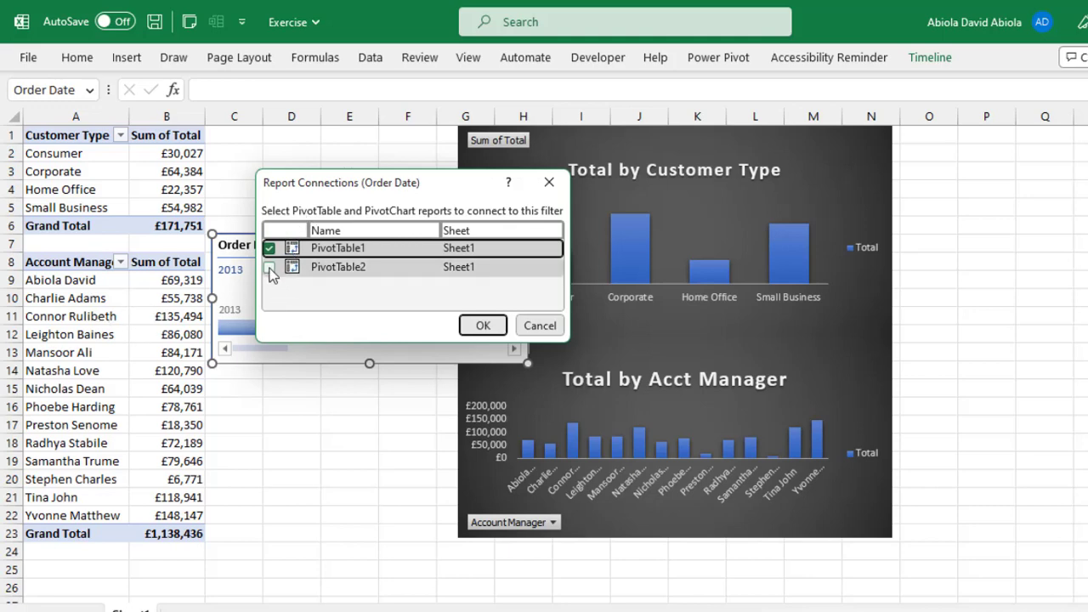
click(539, 325)
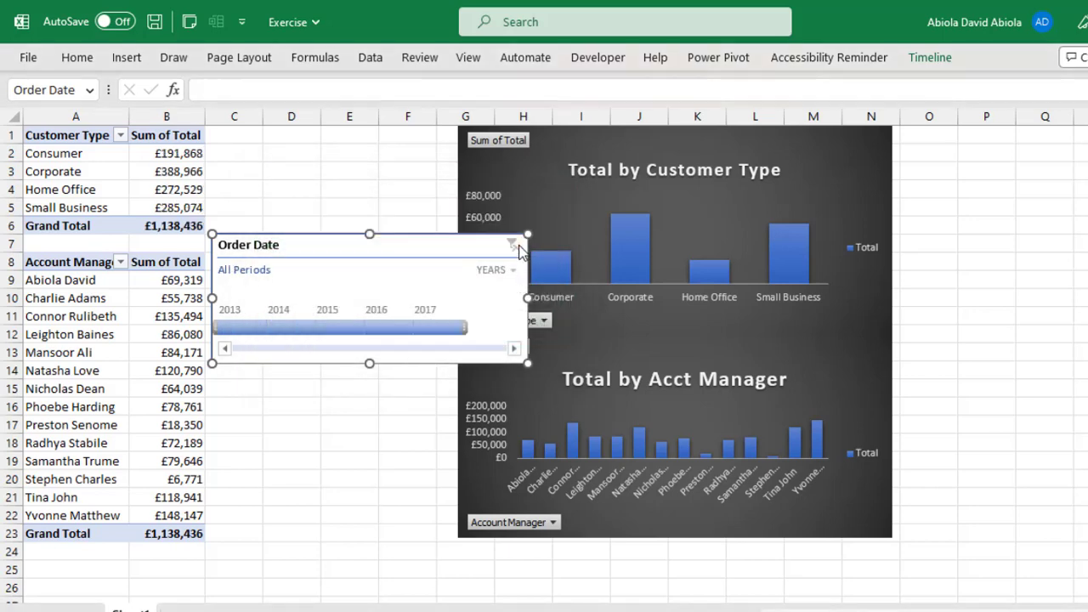
- Reselect the timeline, tick PivotTable2 in Report Connections and apply it alongside PivotTable1
click(167, 296)
click(376, 240)
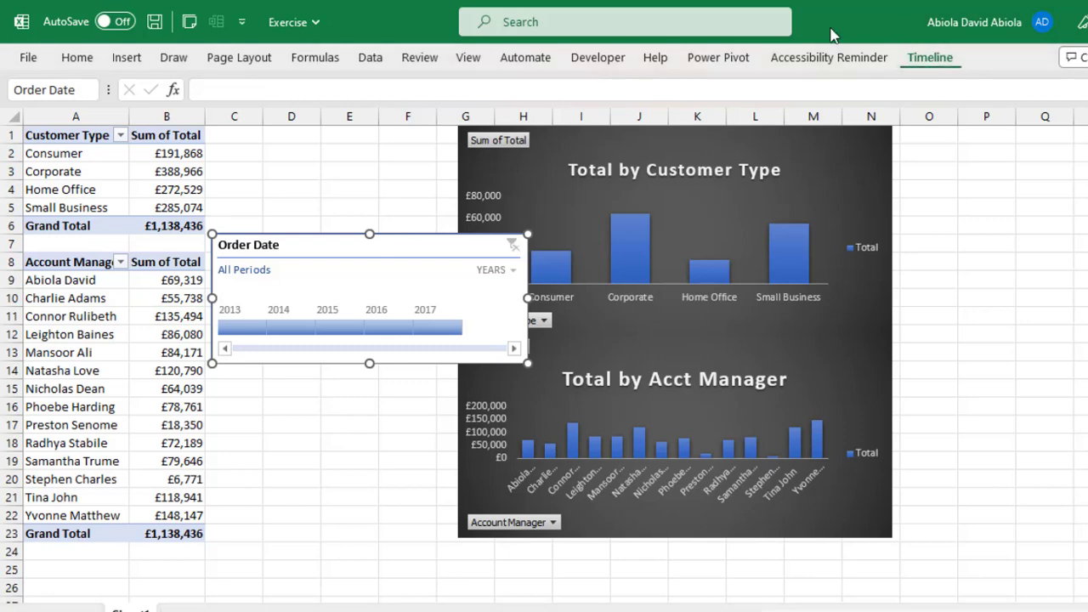
click(141, 119)
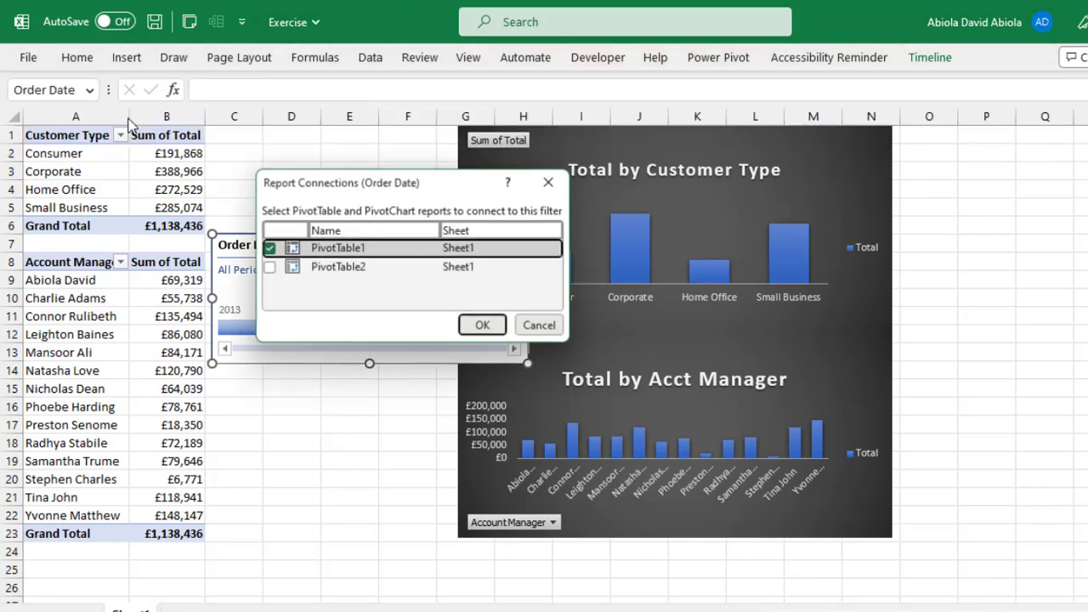
click(294, 268)
click(269, 267)
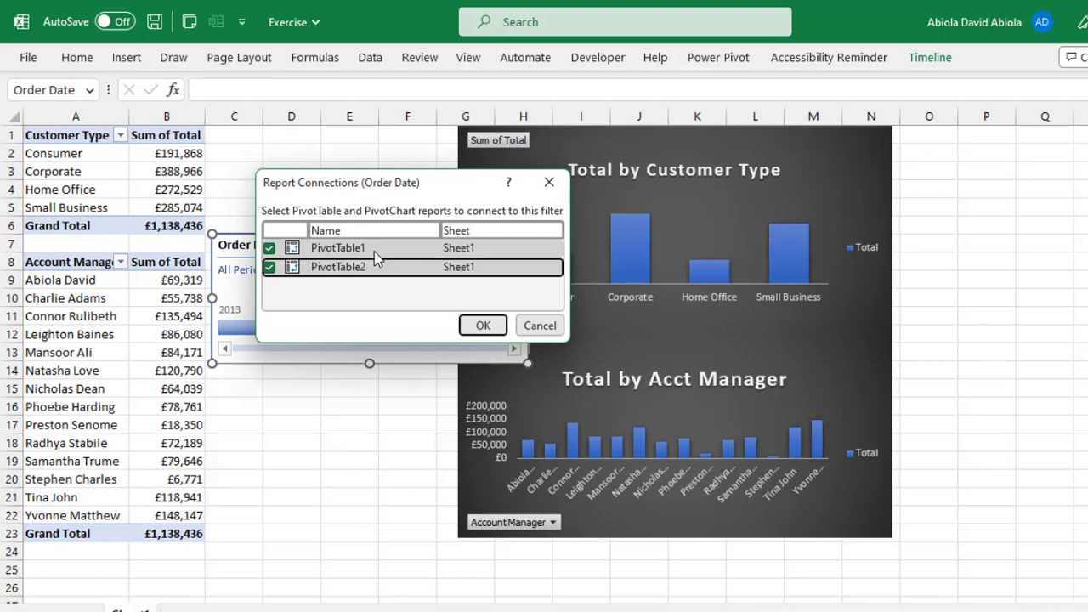
click(483, 324)
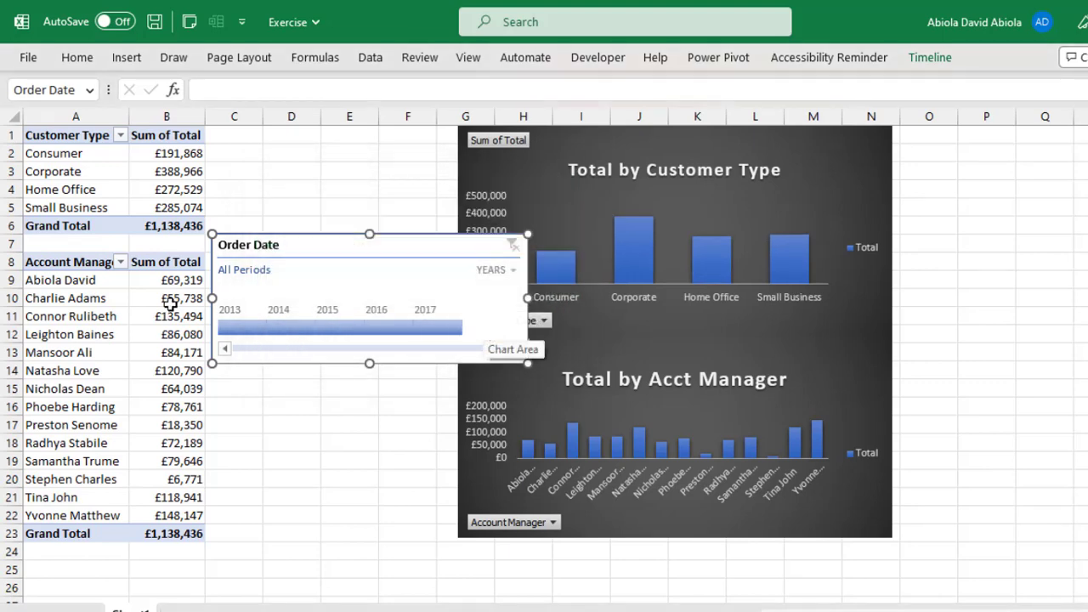
- Check values in the Account Manager and Customer Type tables
click(151, 194)
click(151, 359)
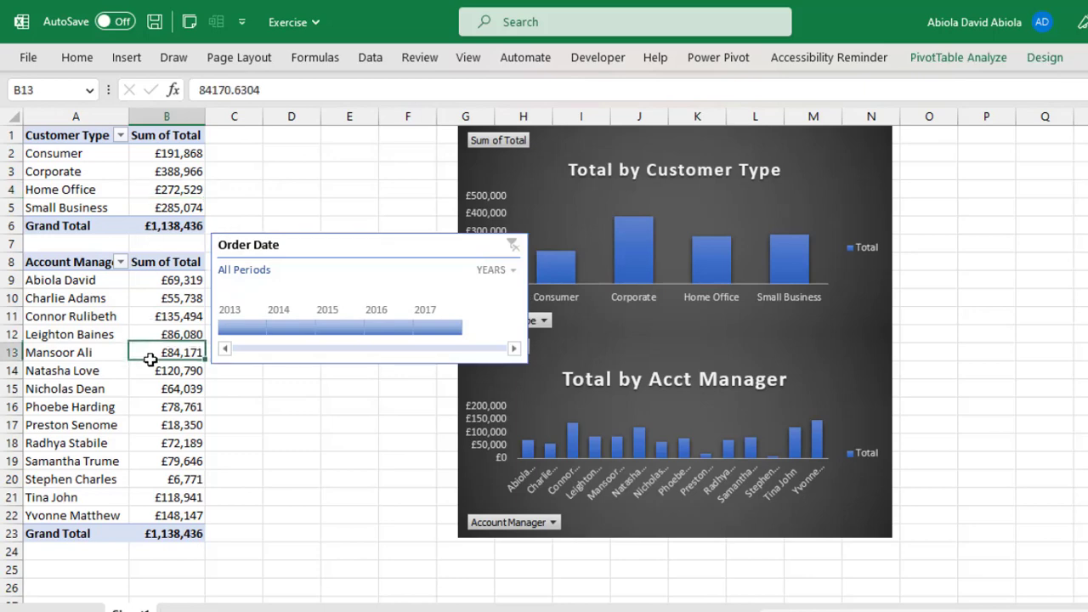
click(153, 182)
click(151, 398)
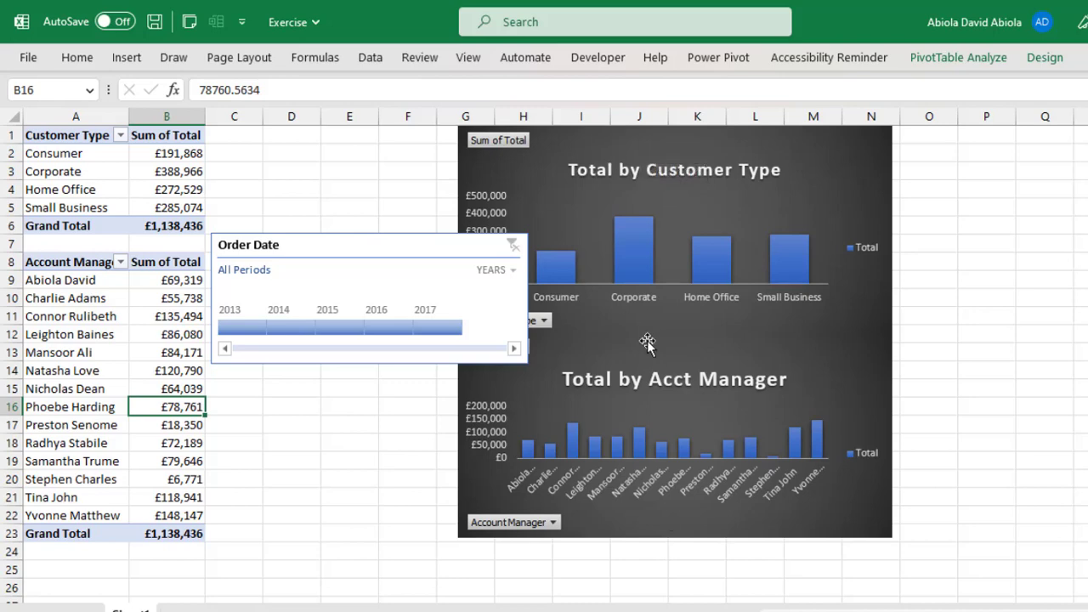
- Filter the timeline to 2016 and confirm both tables and charts show the £272,289 total
click(381, 332)
click(145, 143)
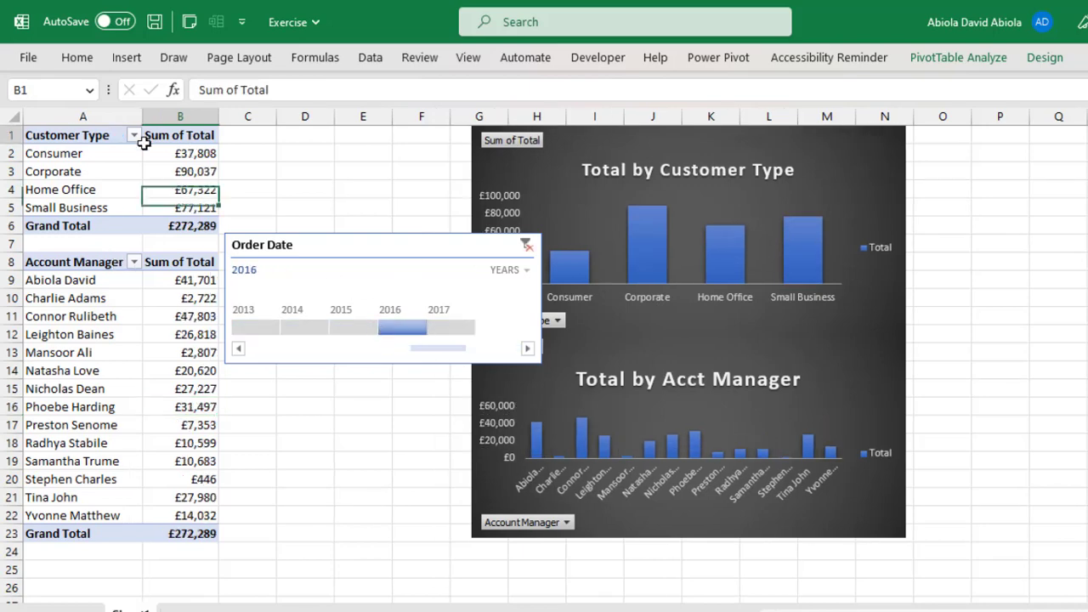
click(167, 316)
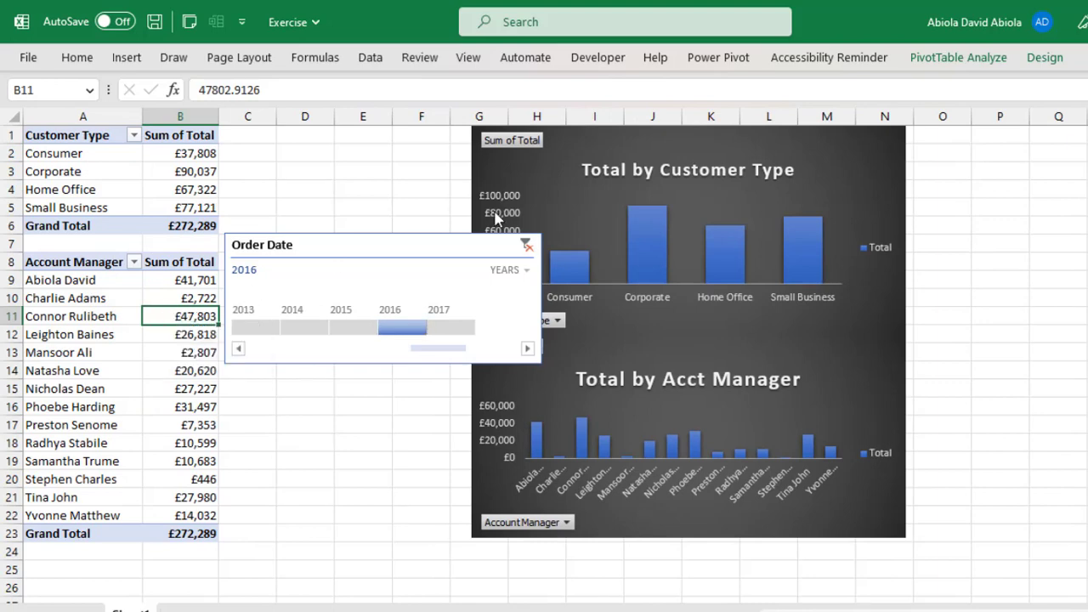
click(563, 166)
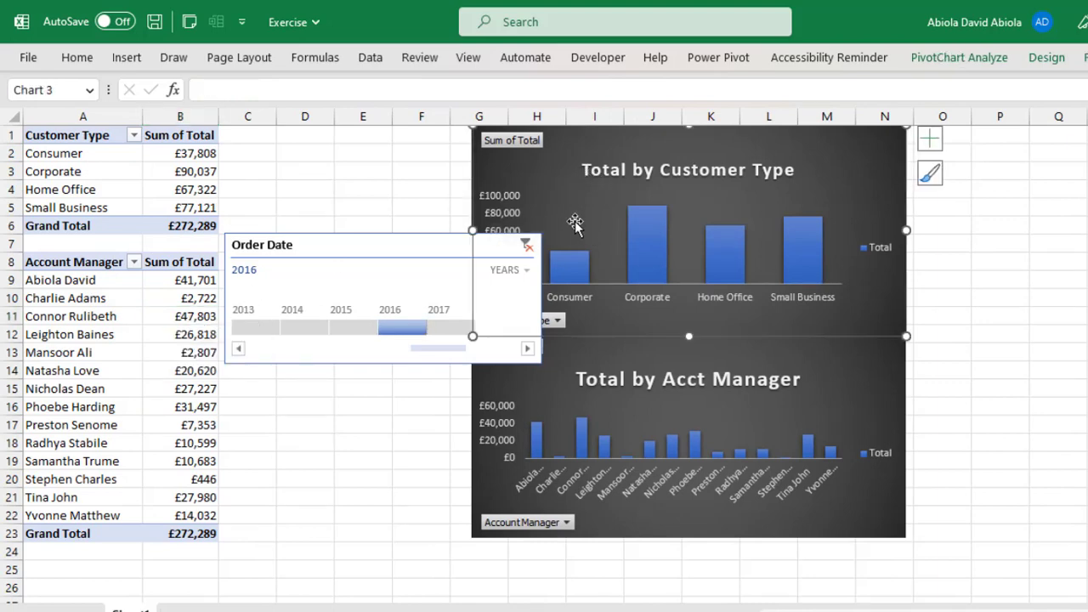
click(607, 361)
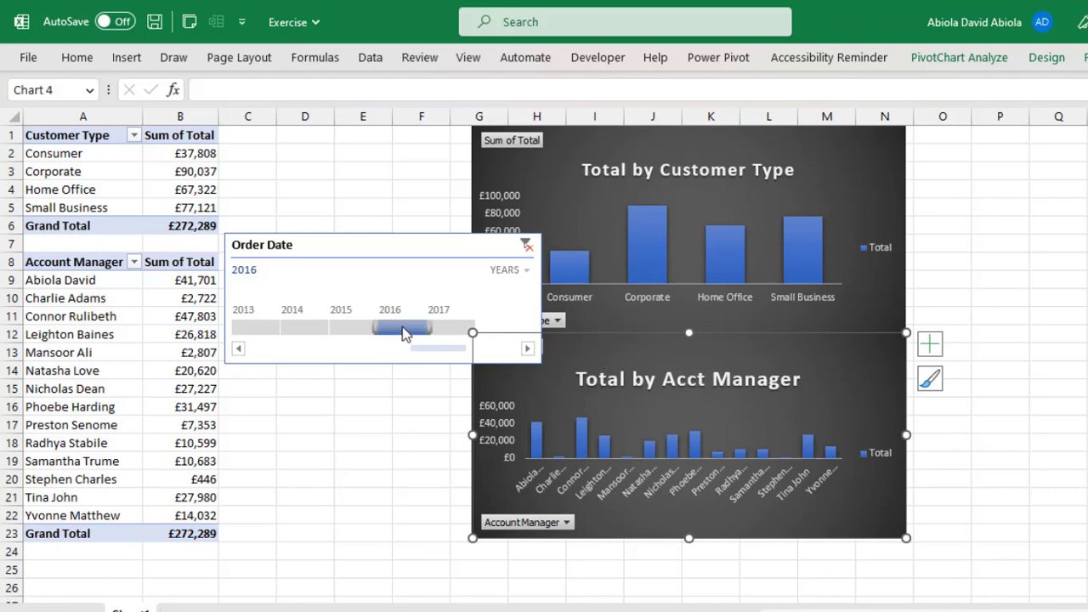
- Extend the timeline selection back to 2013 for 2013–2016 and change the time level to Quarters
shift+click(265, 329)
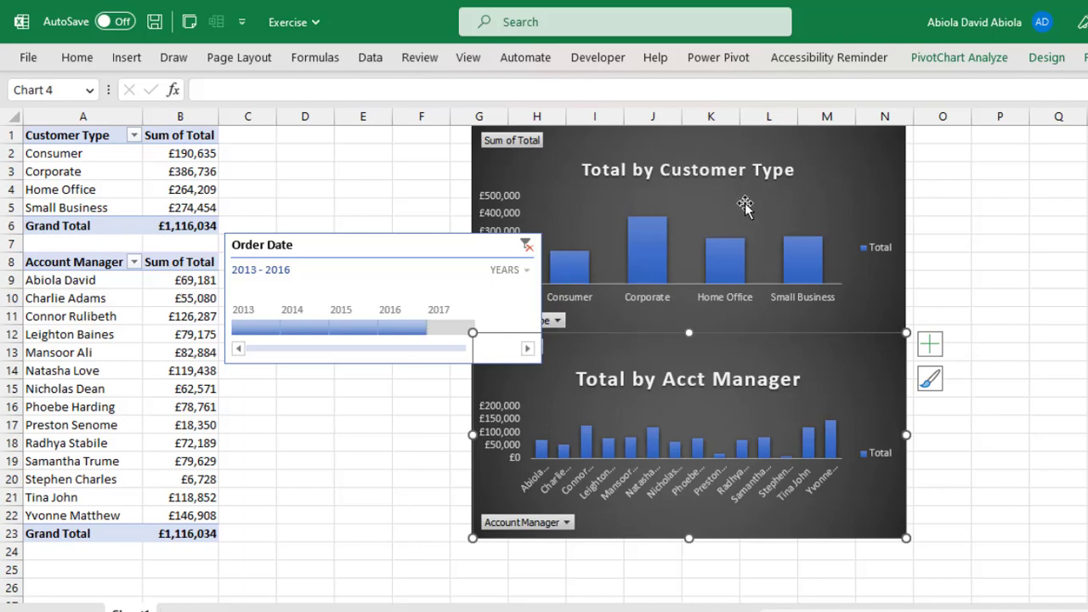
click(516, 272)
key(Escape)
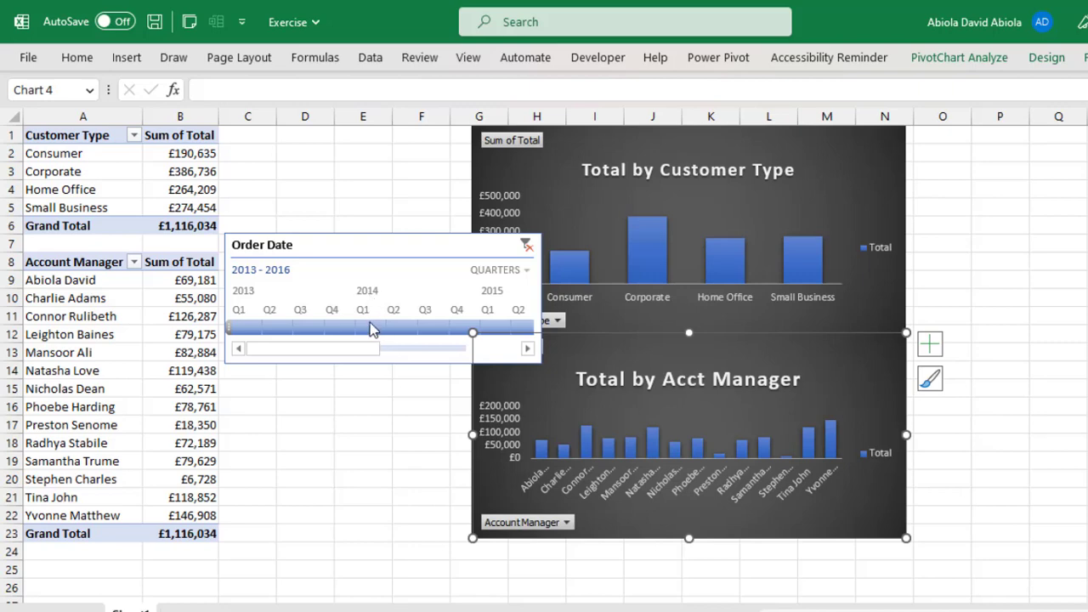
- Select Q1 2014 on the timeline and check the charts reflect the £81,768 total
click(370, 328)
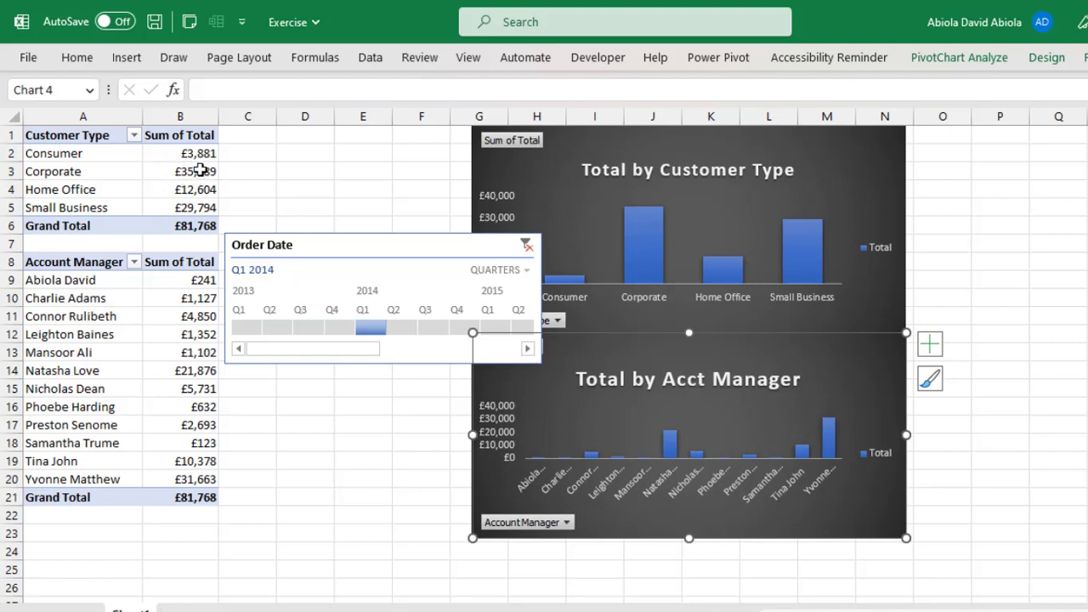
click(194, 107)
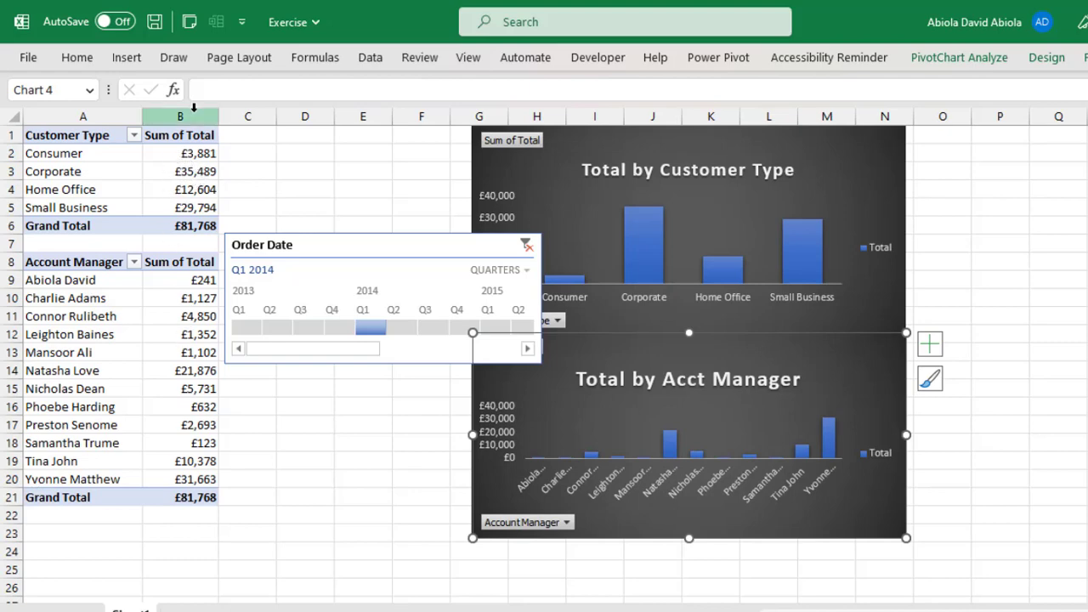
mouse_move(159, 156)
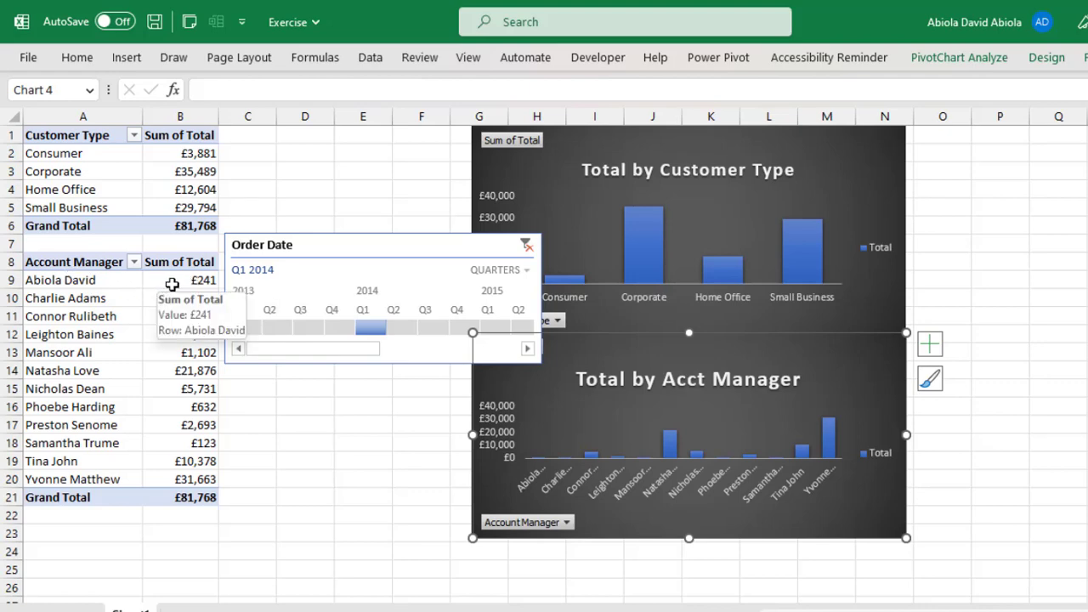
mouse_move(670, 457)
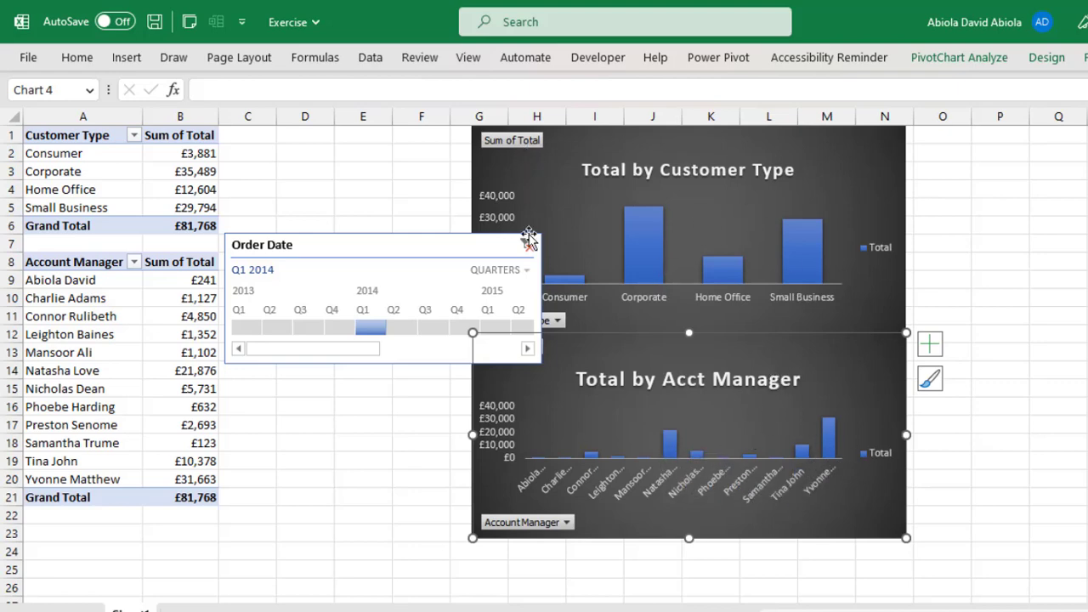
mouse_move(625, 245)
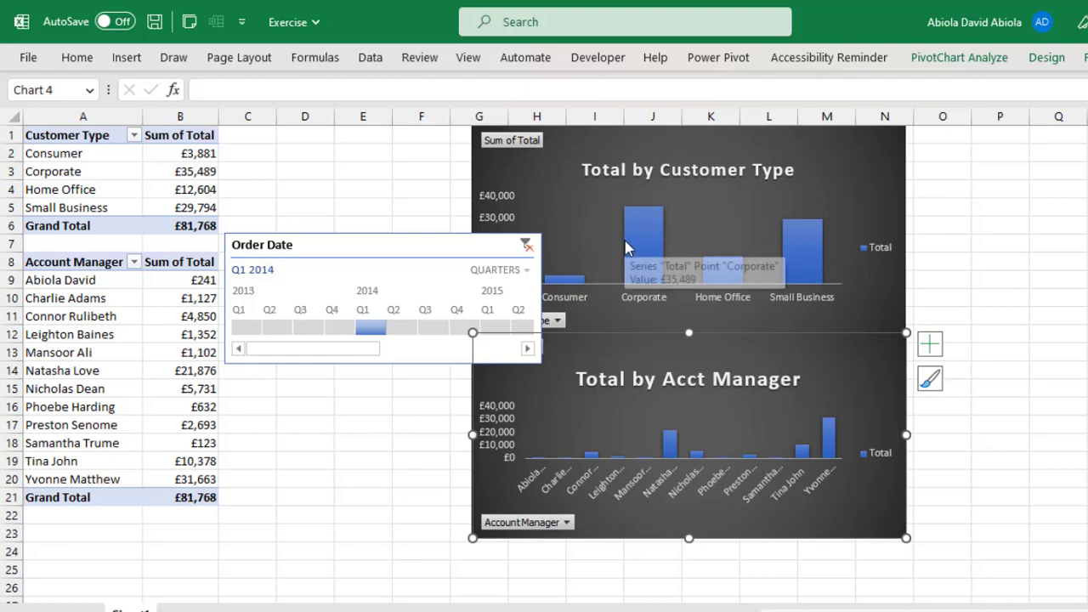